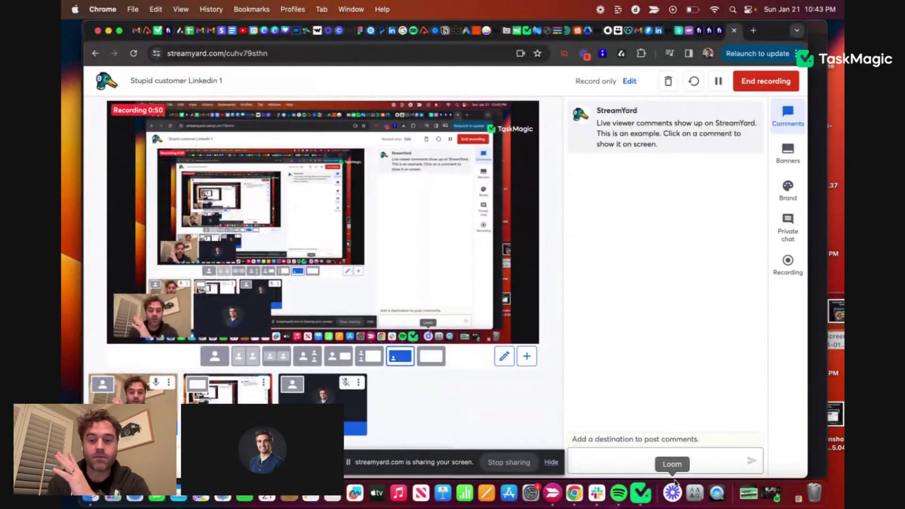
Step: Bring TaskMagic forward, view and close What's new, then reload with Cmd+R to show 'Version 1 is out!'
{"action": "left_click", "coordinate": [641, 493]}
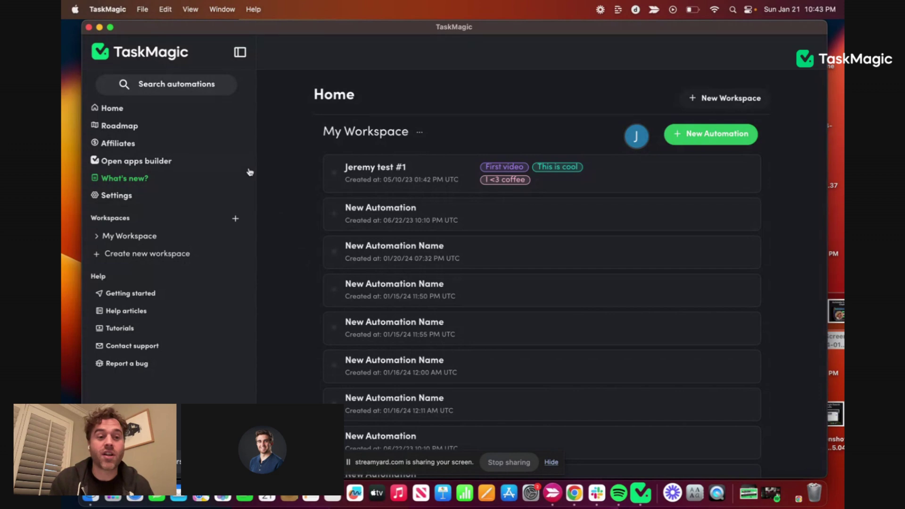
{"action": "left_click", "coordinate": [129, 181]}
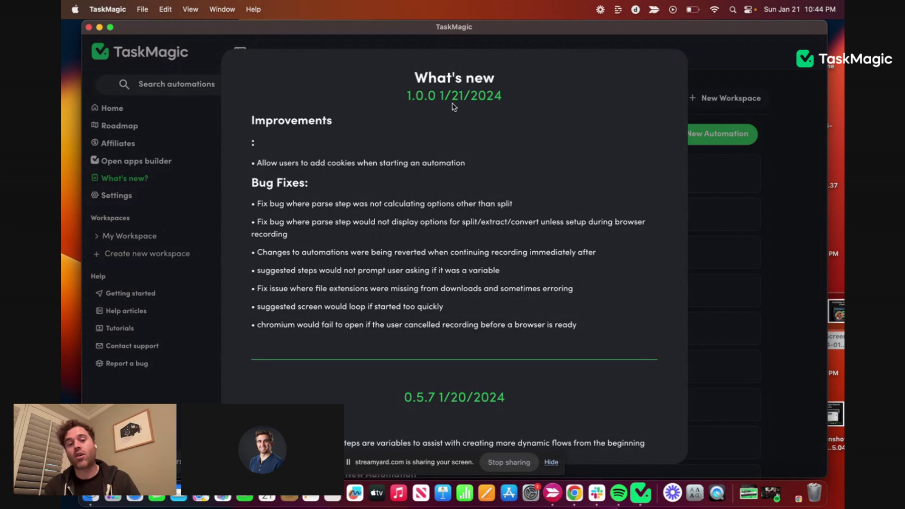
{"action": "left_click", "coordinate": [726, 222]}
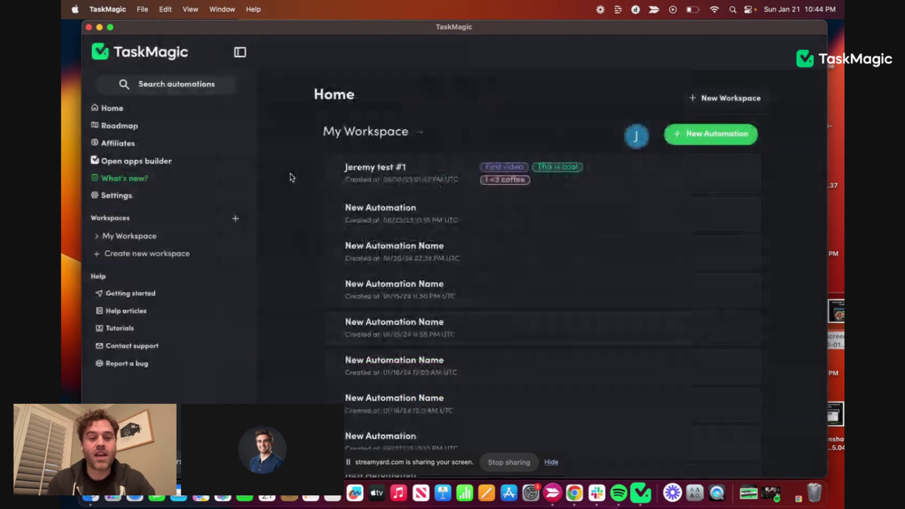
{"action": "key", "text": "super+r"}
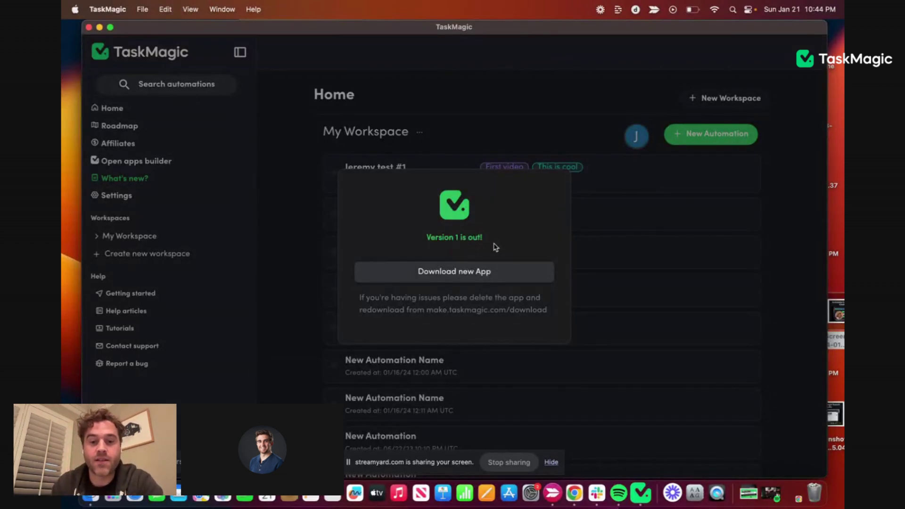
Step: Download Desktop App 1.0.0 from the TaskMagic download page, then quit the old TaskMagic from the Dock
{"action": "left_click", "coordinate": [455, 277]}
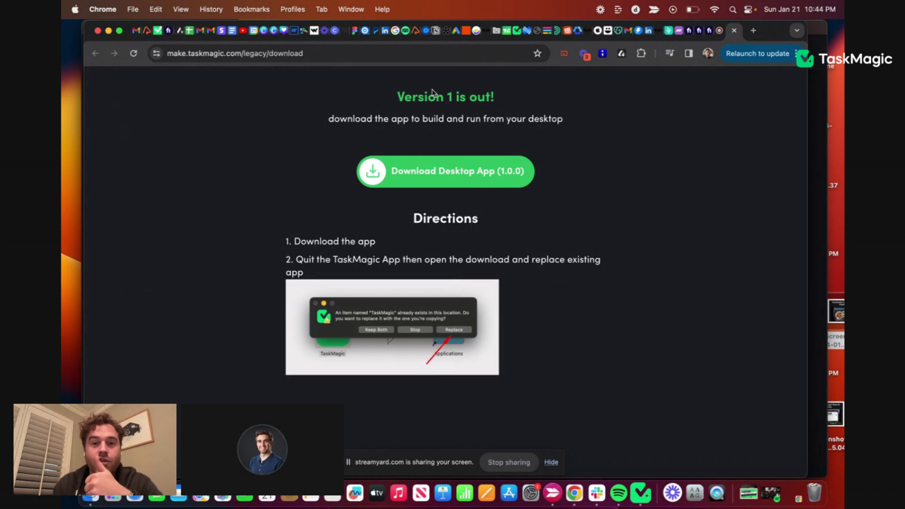
{"action": "left_click", "coordinate": [454, 177]}
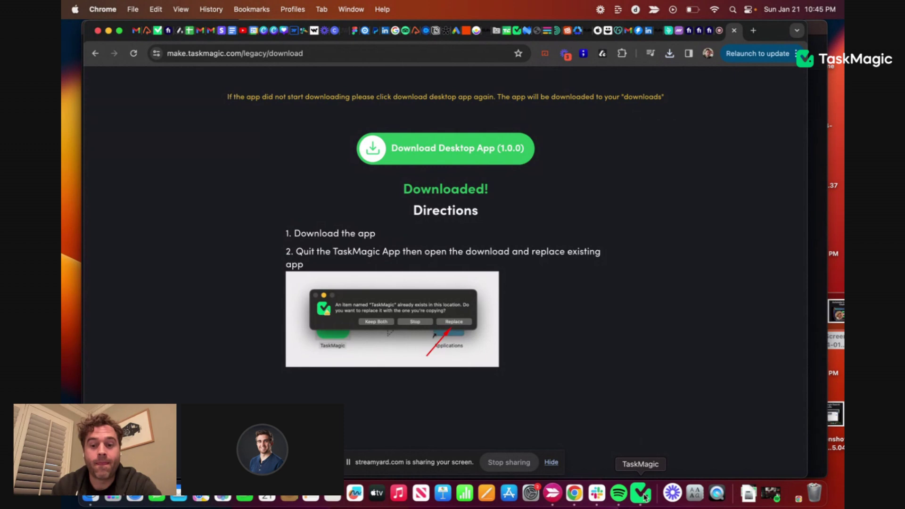
{"action": "left_click", "coordinate": [644, 496]}
{"action": "right_click", "coordinate": [645, 496]}
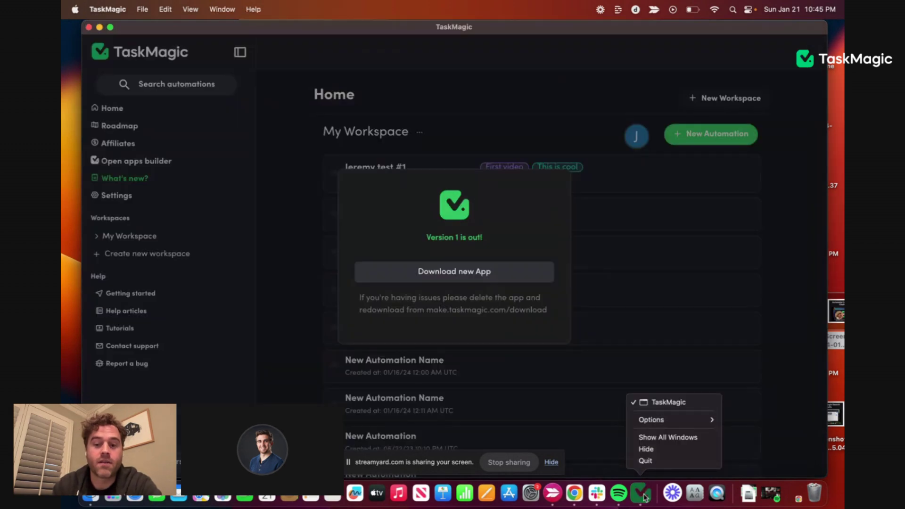
{"action": "left_click", "coordinate": [653, 460]}
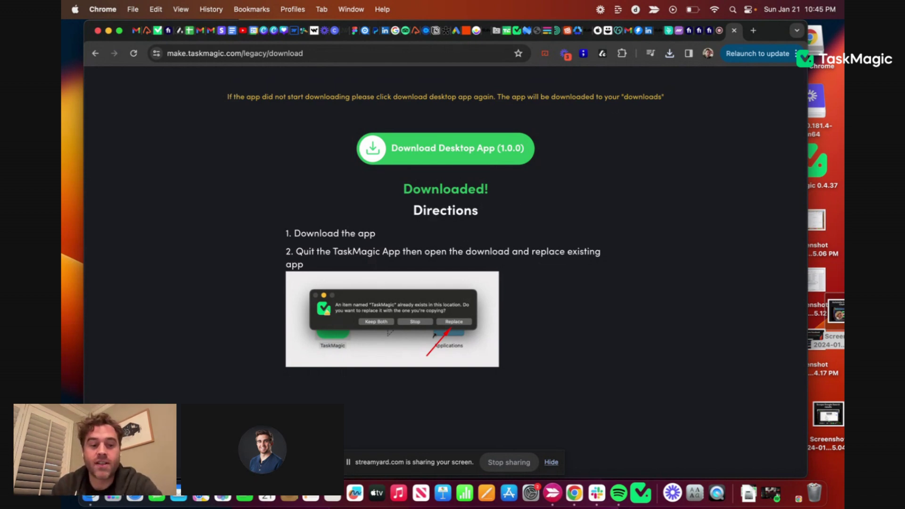
Step: Open TaskMagic-1.0.0.dmg from Downloads and drag TaskMagic into Applications, replacing the existing copy
{"action": "left_click", "coordinate": [91, 496]}
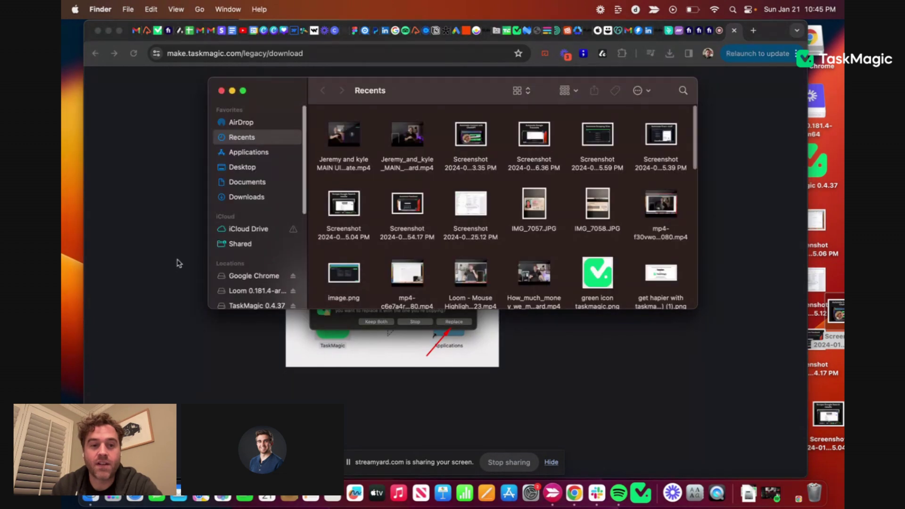
{"action": "left_click", "coordinate": [254, 197]}
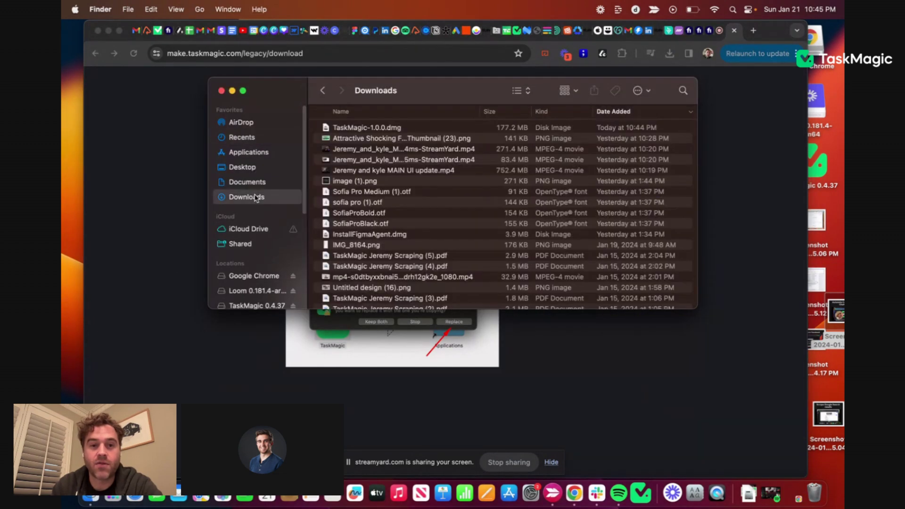
{"action": "double_click", "coordinate": [367, 128]}
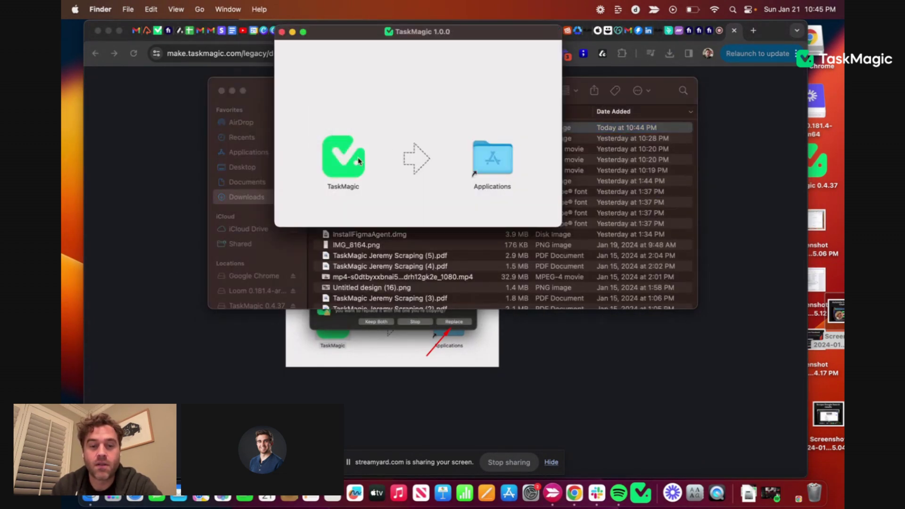
{"action": "left_click_drag", "start_coordinate": [342, 165], "coordinate": [492, 167]}
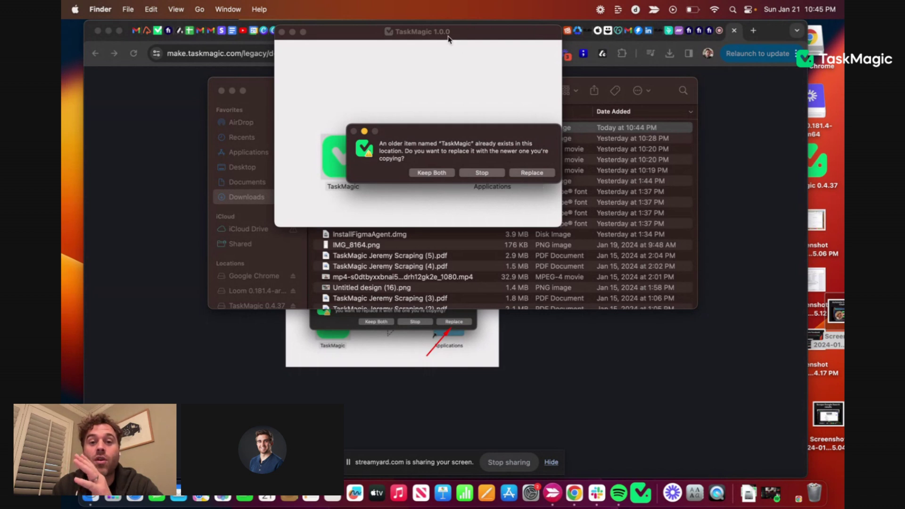
{"action": "left_click", "coordinate": [534, 173]}
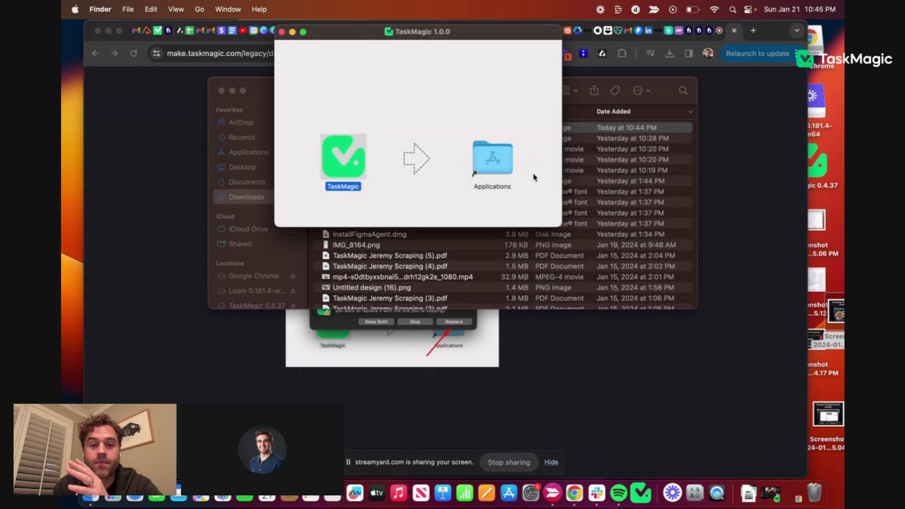
Step: Close the installer and Downloads windows and launch the new TaskMagic from the Dock
{"action": "left_click", "coordinate": [282, 31]}
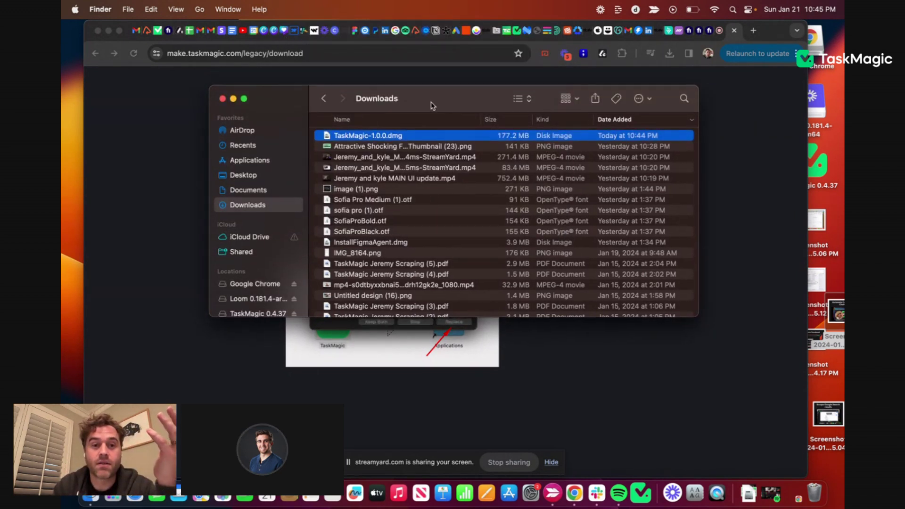
{"action": "left_click", "coordinate": [221, 90]}
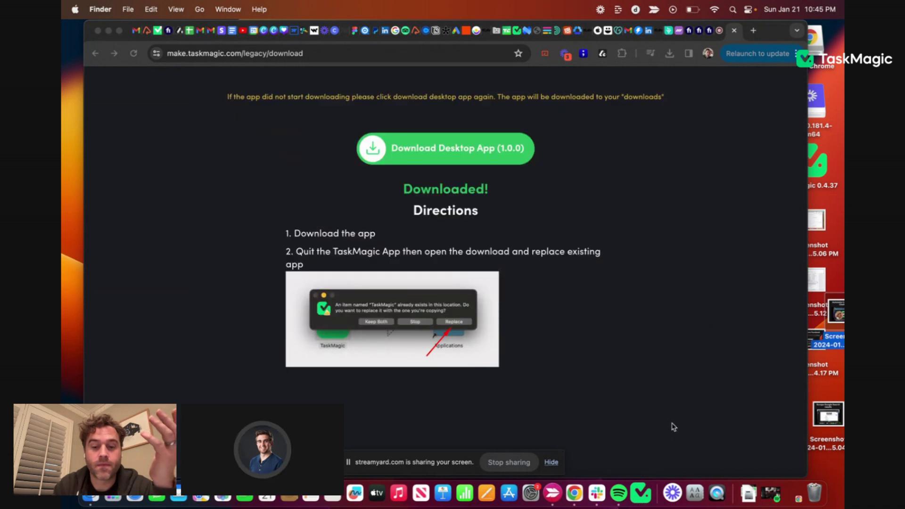
{"action": "left_click", "coordinate": [641, 494]}
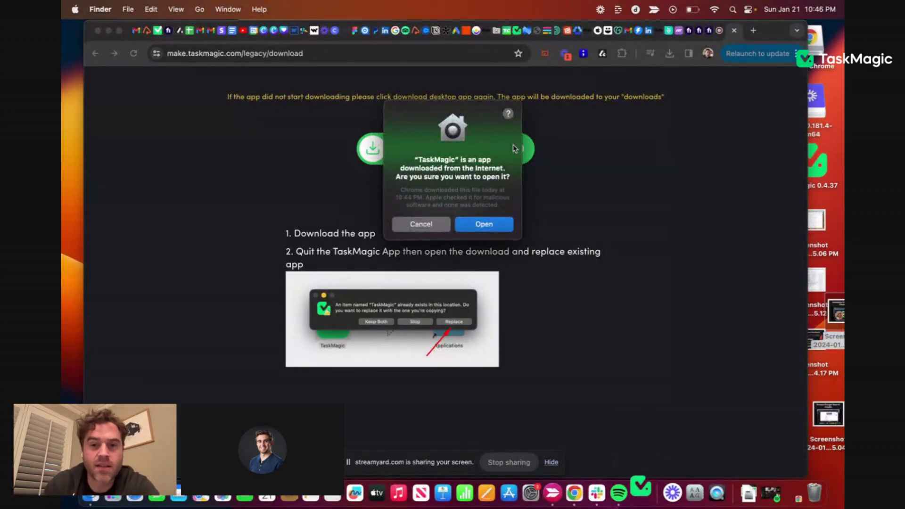
Step: Confirm opening the internet-downloaded TaskMagic so it loads the My Workspace automation list
{"action": "left_click", "coordinate": [490, 227]}
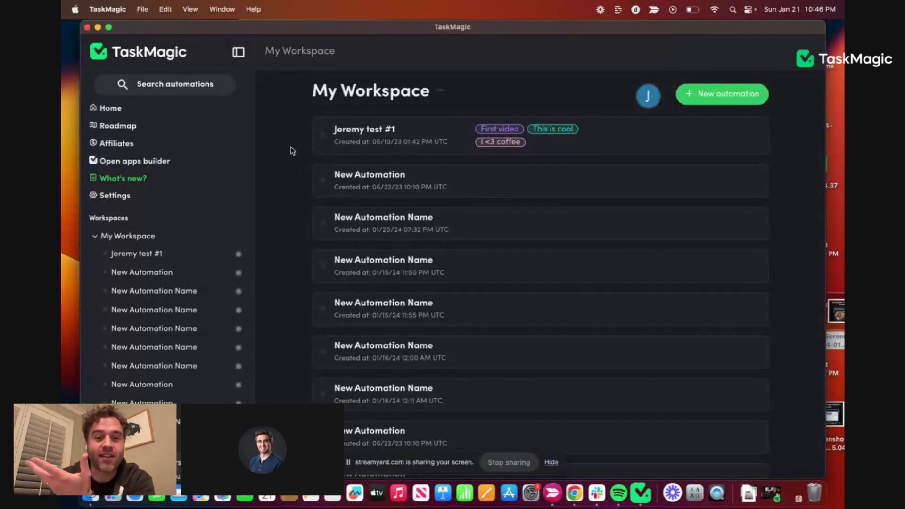
Step: Dismiss What's new and open Settings > Profile settings
{"action": "scroll", "coordinate": [282, 226], "scroll_direction": "down", "scroll_amount": 5}
{"action": "scroll", "coordinate": [283, 226], "scroll_direction": "up", "scroll_amount": 5}
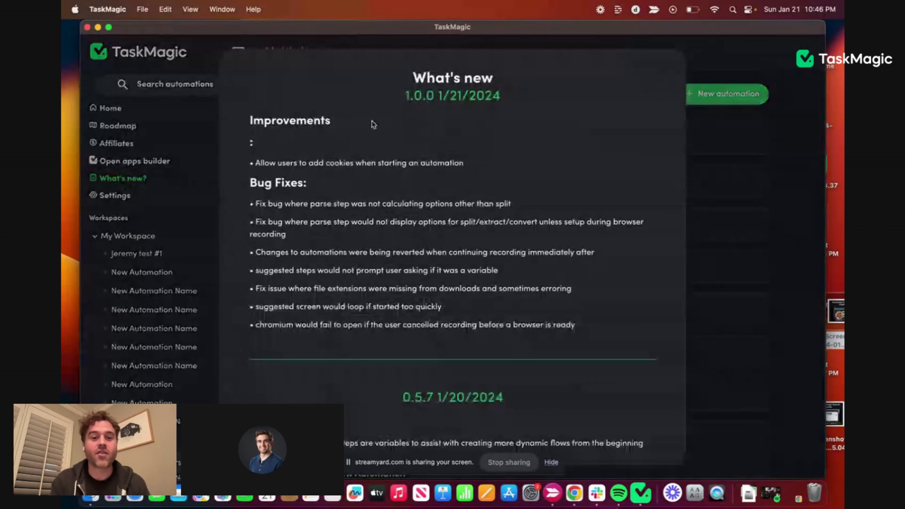
{"action": "key", "text": "Escape"}
{"action": "left_click", "coordinate": [111, 197]}
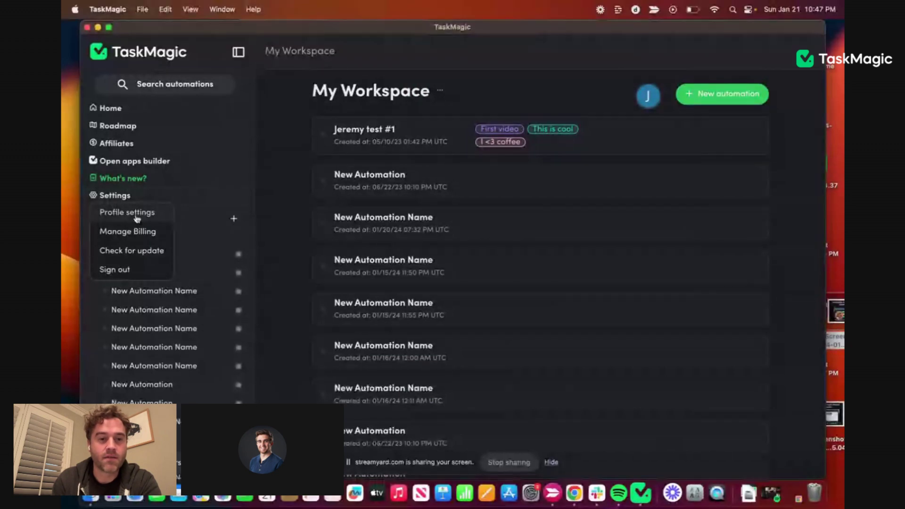
{"action": "left_click", "coordinate": [137, 215]}
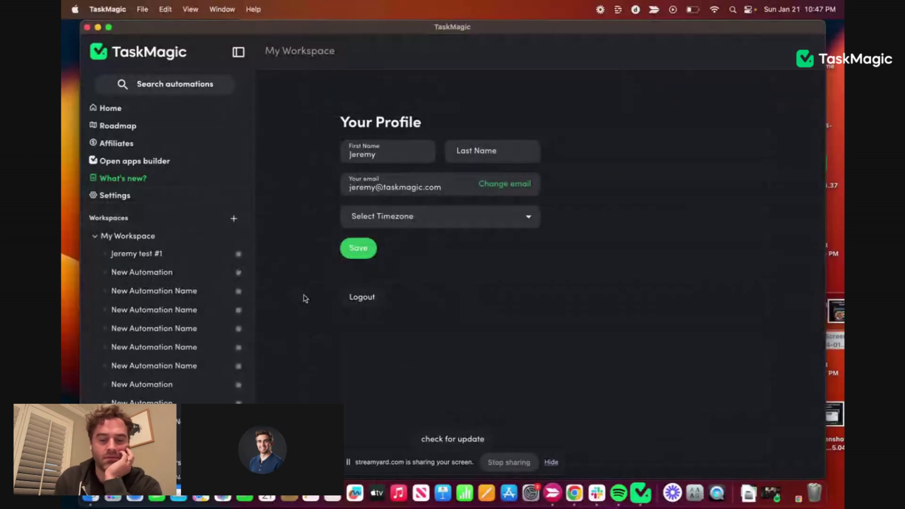
Step: Hide the screen-sharing bar and return to TaskMagic's profile settings showing version: 1.0.0
{"action": "left_click", "coordinate": [553, 464]}
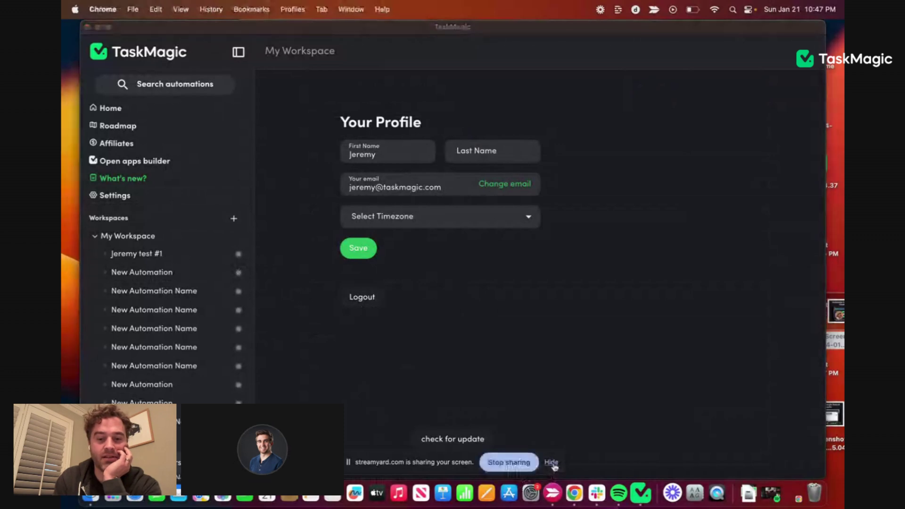
{"action": "left_click", "coordinate": [552, 462]}
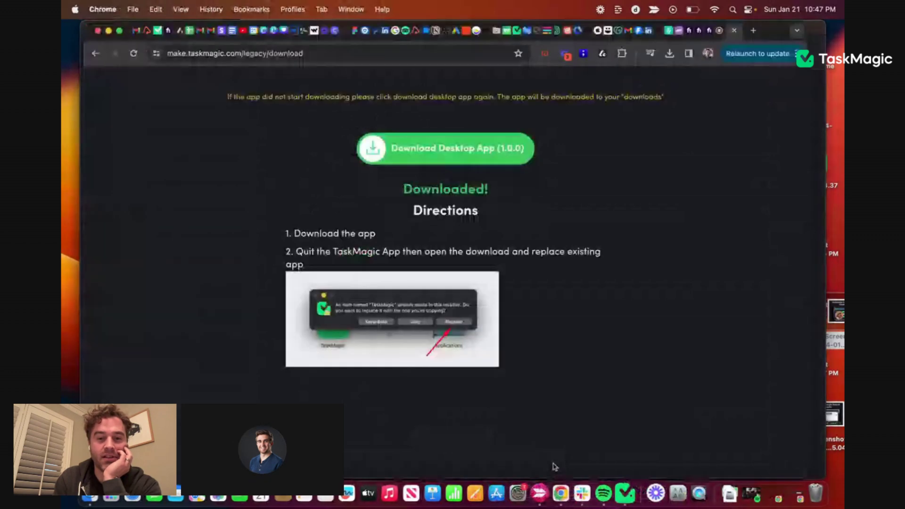
{"action": "left_click", "coordinate": [627, 483]}
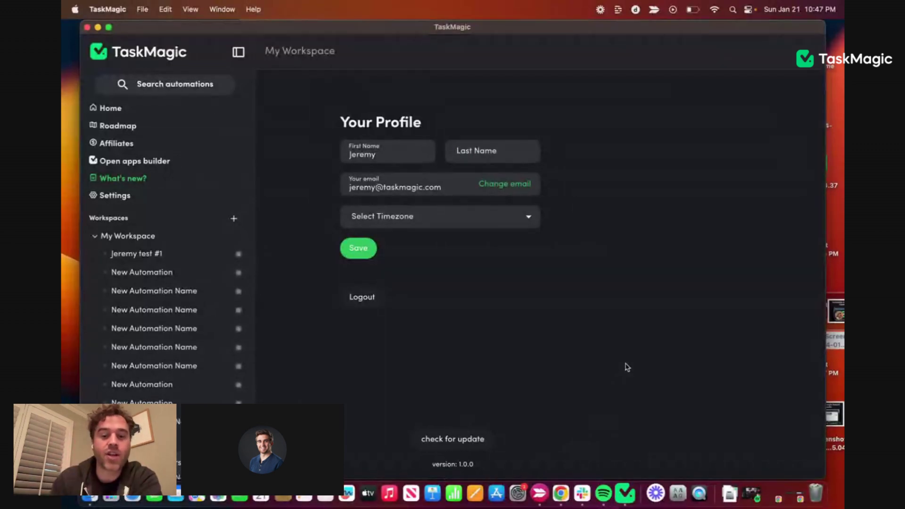
{"action": "left_click", "coordinate": [120, 198]}
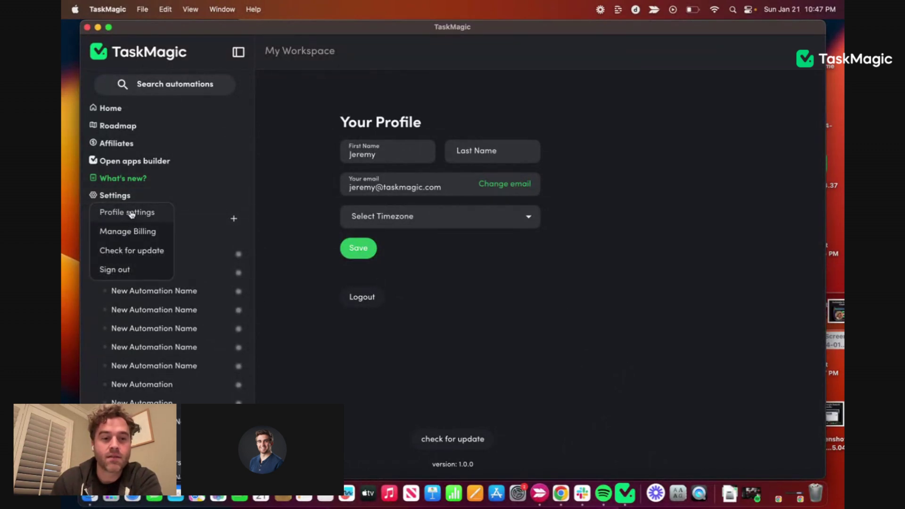
{"action": "left_click", "coordinate": [483, 451]}
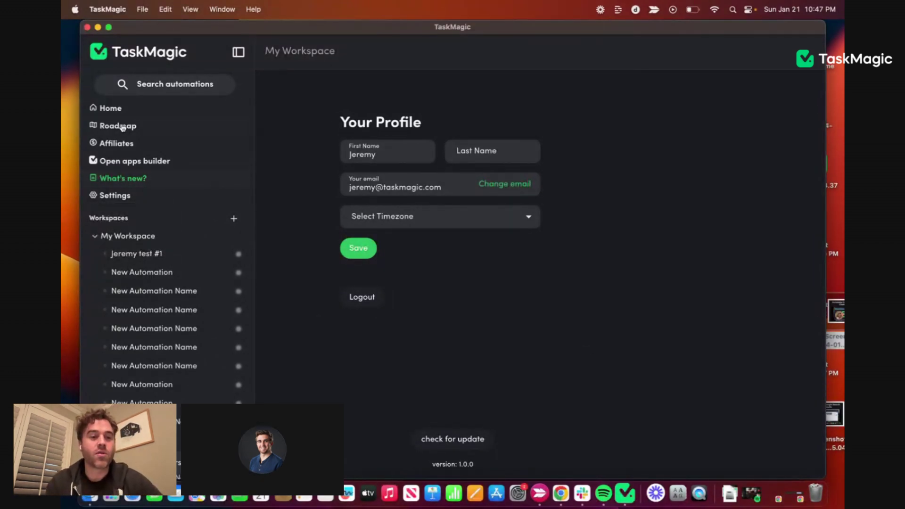
Step: Go to the Home page, then open and dismiss the TaskMagic Dock menu without quitting
{"action": "left_click", "coordinate": [113, 110]}
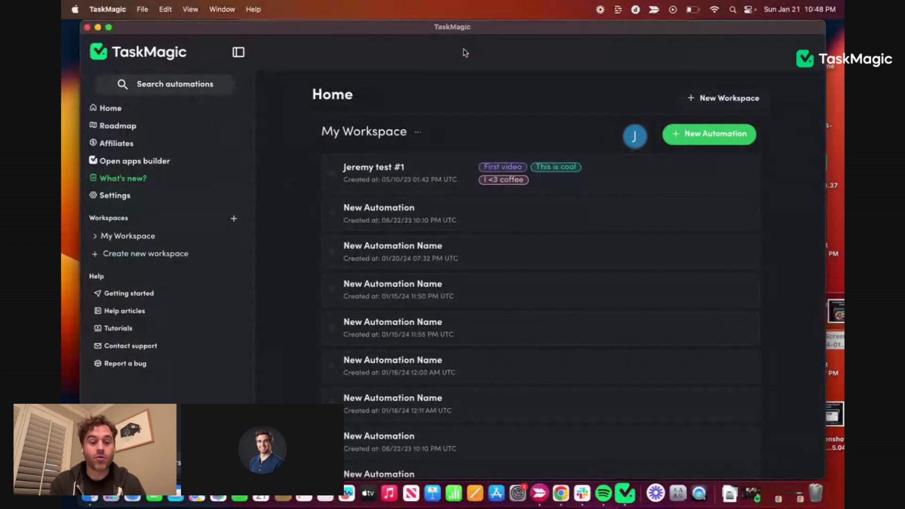
{"action": "left_click_drag", "start_coordinate": [465, 52], "coordinate": [463, 52]}
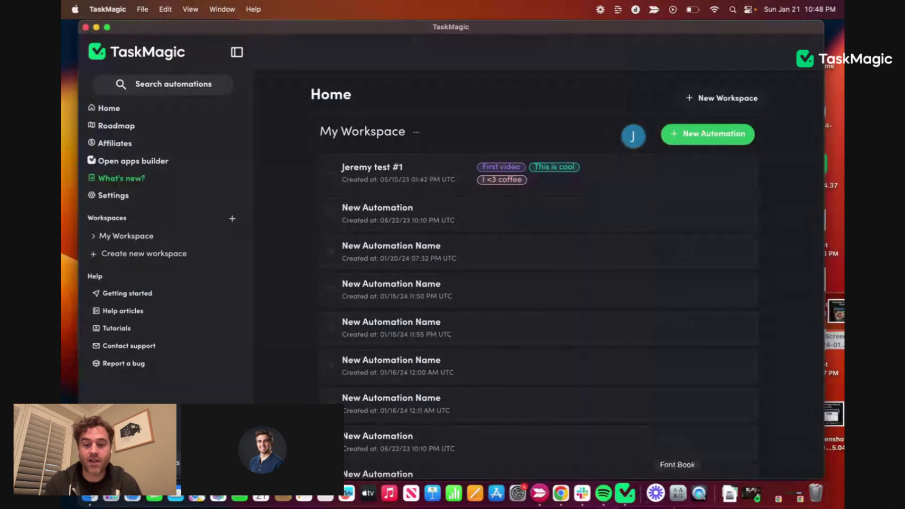
{"action": "right_click", "coordinate": [626, 496]}
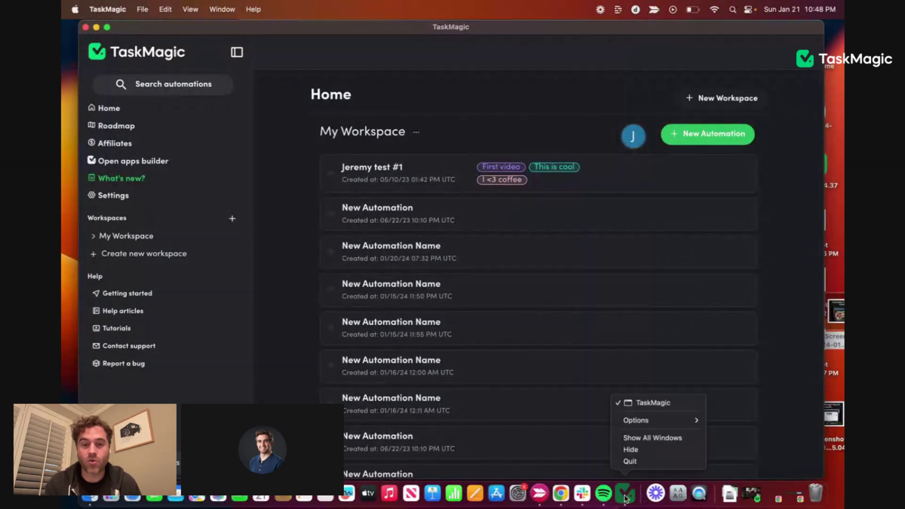
{"action": "left_click", "coordinate": [288, 253]}
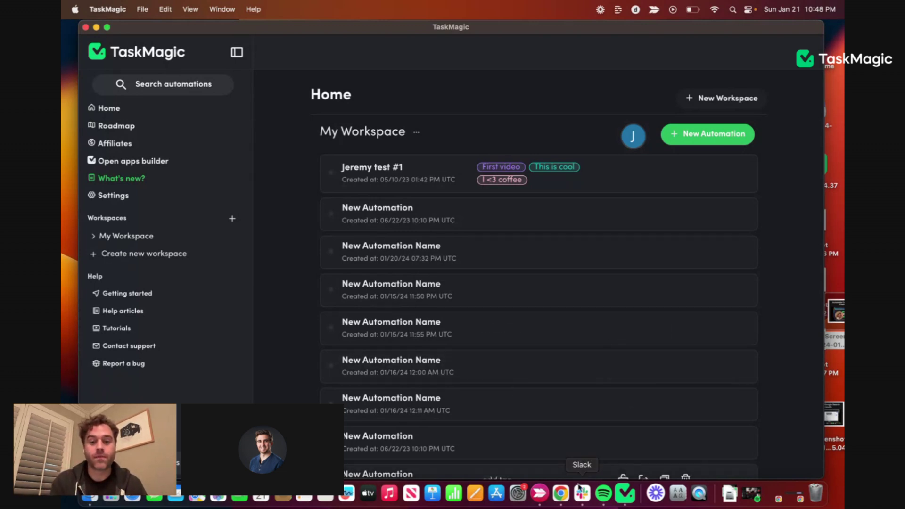
Step: Switch to Chrome showing the make.taskmagic.com Desktop App 1.0.0 download page
{"action": "left_click", "coordinate": [560, 493]}
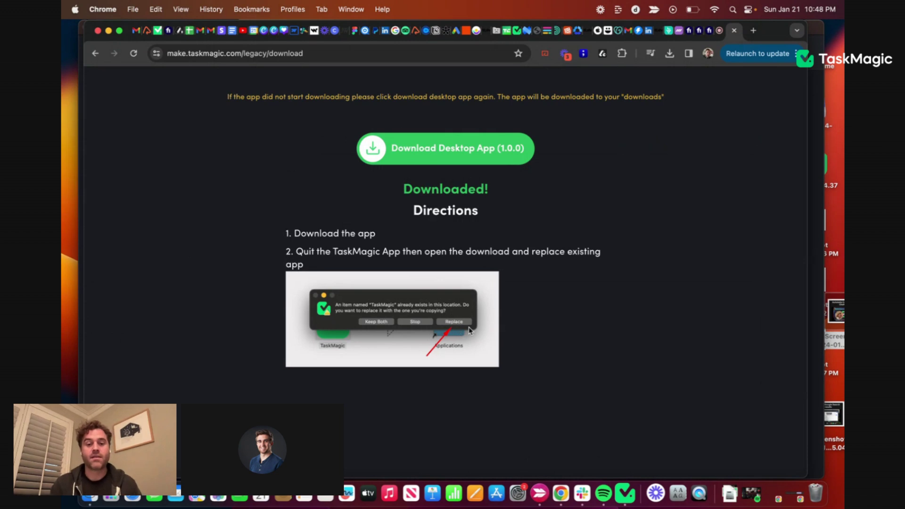